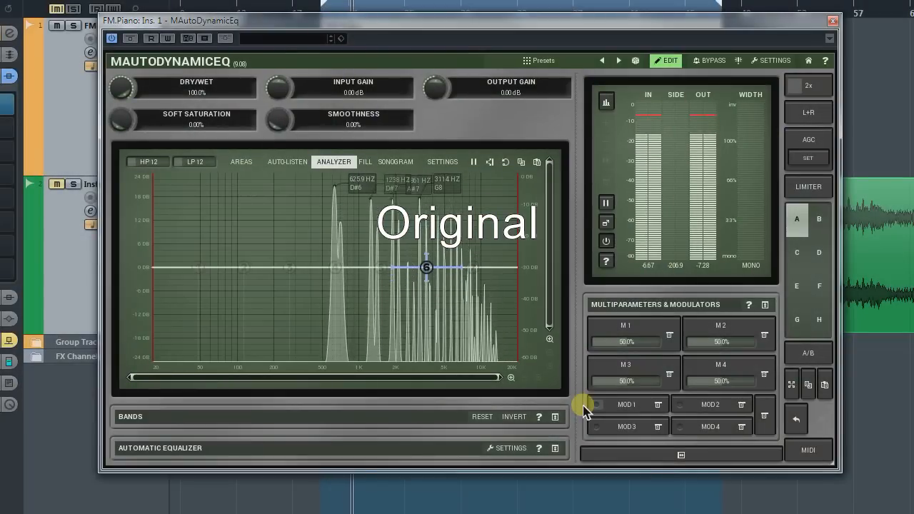
Play the FM.Piano and Bass parts and switch the Bass track's insert bypass to compare original and processed sound.
{"action": "key", "text": "space"}
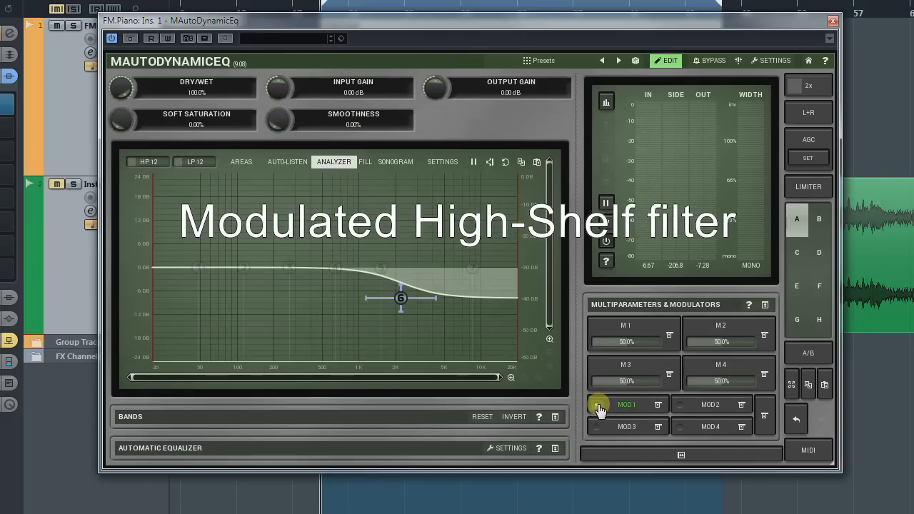
{"action": "key", "text": "space"}
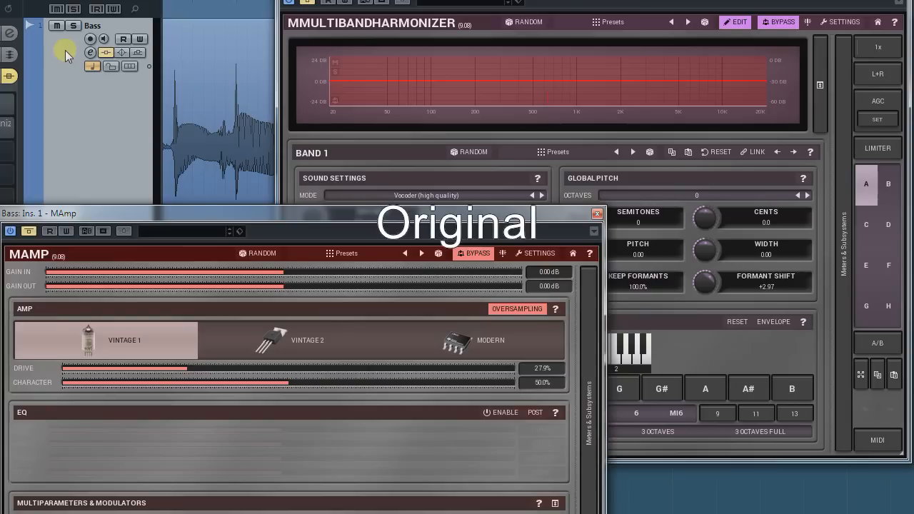
{"action": "key", "text": "space"}
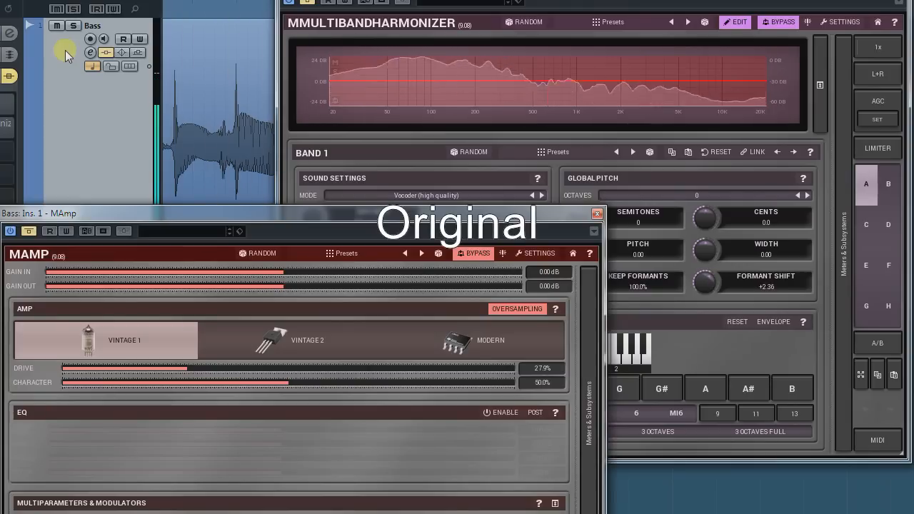
{"action": "left_click", "coordinate": [106, 52]}
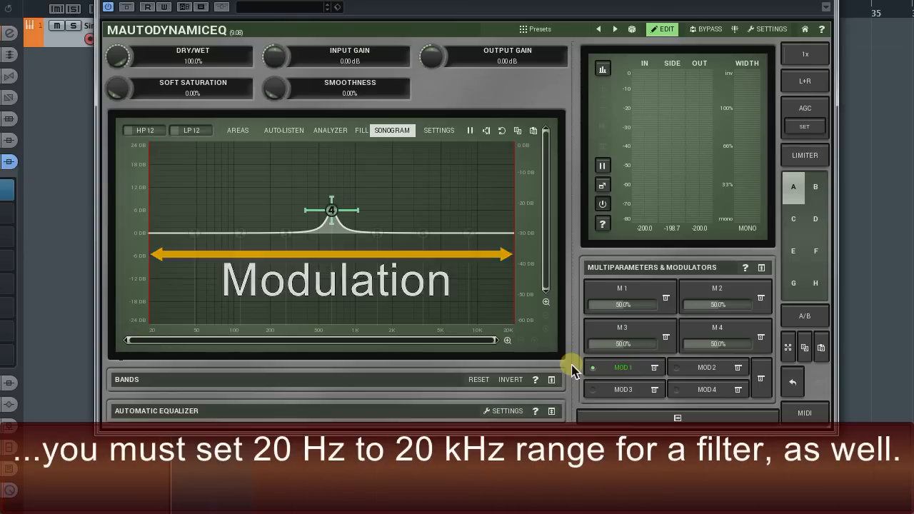
Set Modulator 1's band 4 frequency range to 20 Hz–20 kHz and play the sine wave to check the filter's tracking.
{"action": "left_click", "coordinate": [625, 369]}
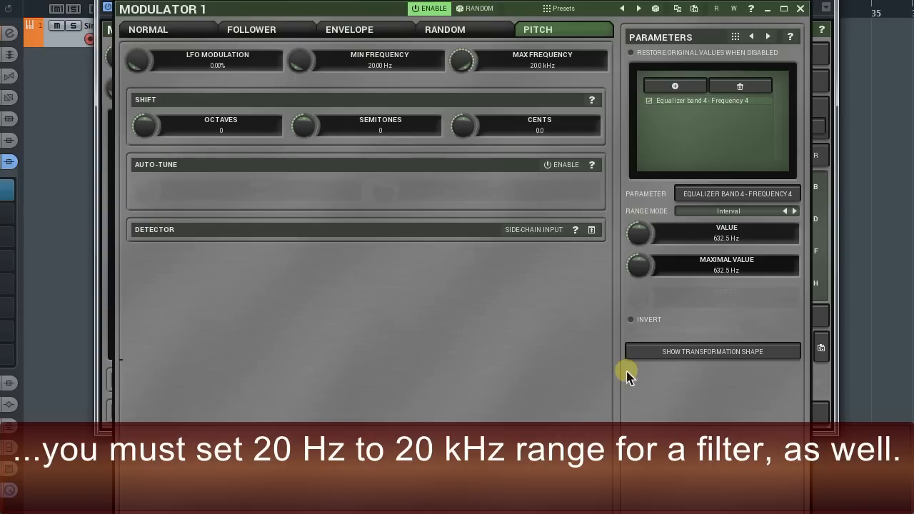
{"action": "mouse_move", "coordinate": [639, 232]}
{"action": "left_mouse_down"}
{"action": "mouse_move", "coordinate": [639, 265]}
{"action": "mouse_move", "coordinate": [640, 250]}
{"action": "left_mouse_up"}
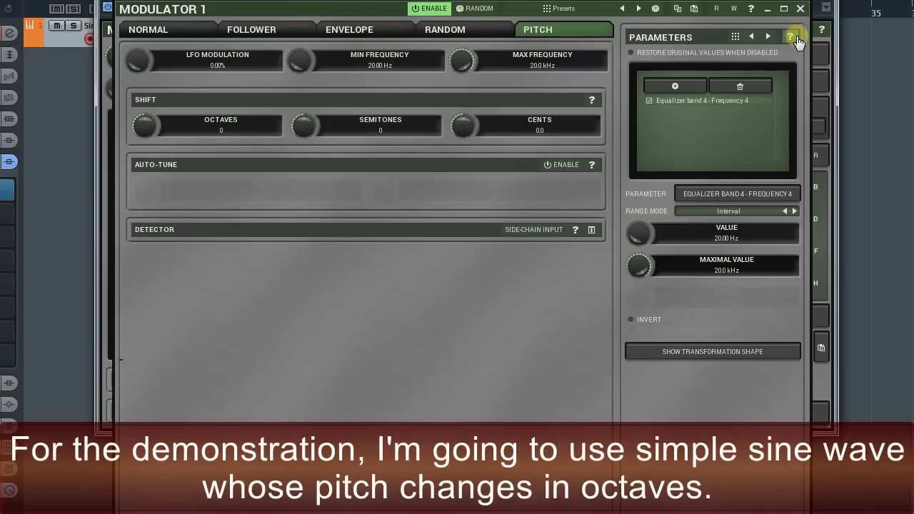
{"action": "left_click", "coordinate": [801, 10]}
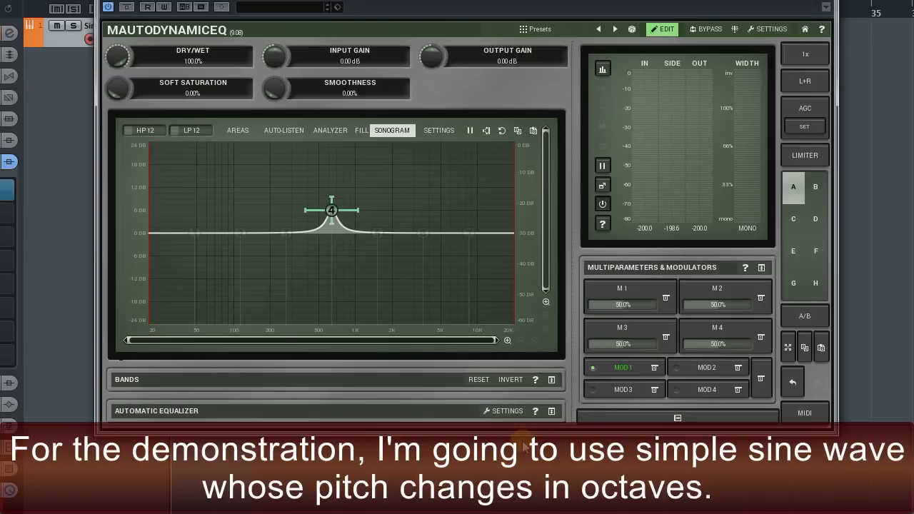
{"action": "key", "text": "space"}
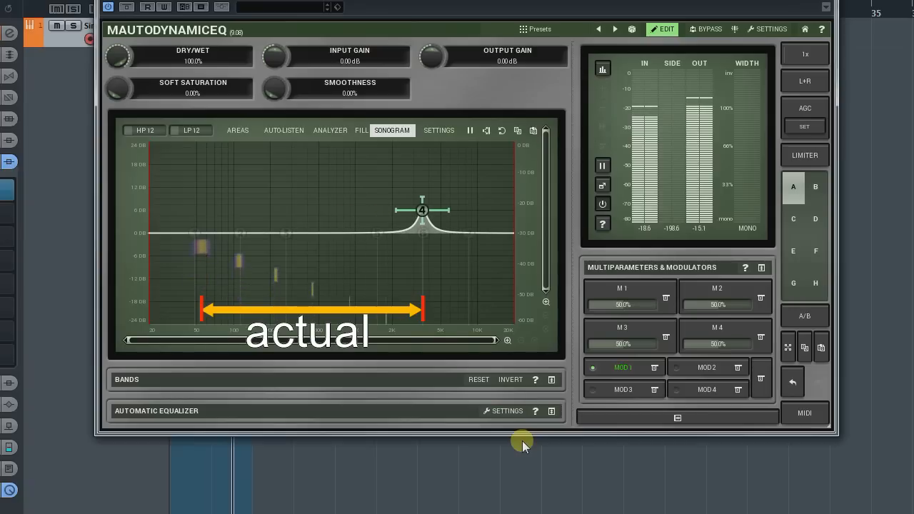
{"action": "key", "text": "space"}
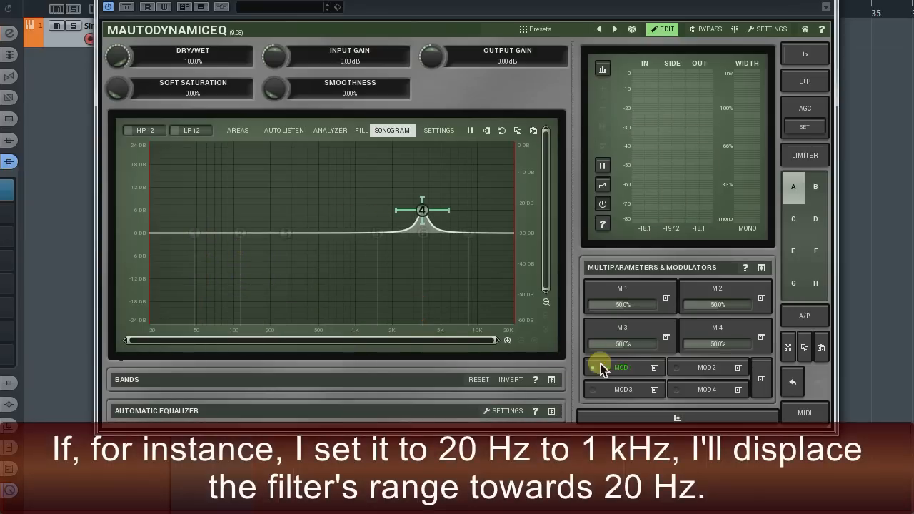
Set the maximal value of Modulator 1's band 4 frequency parameter to 1000 Hz and return to the equalizer.
{"action": "left_click", "coordinate": [600, 369]}
{"action": "double_click", "coordinate": [685, 274]}
{"action": "type", "text": "1000"}
{"action": "key", "text": "Return"}
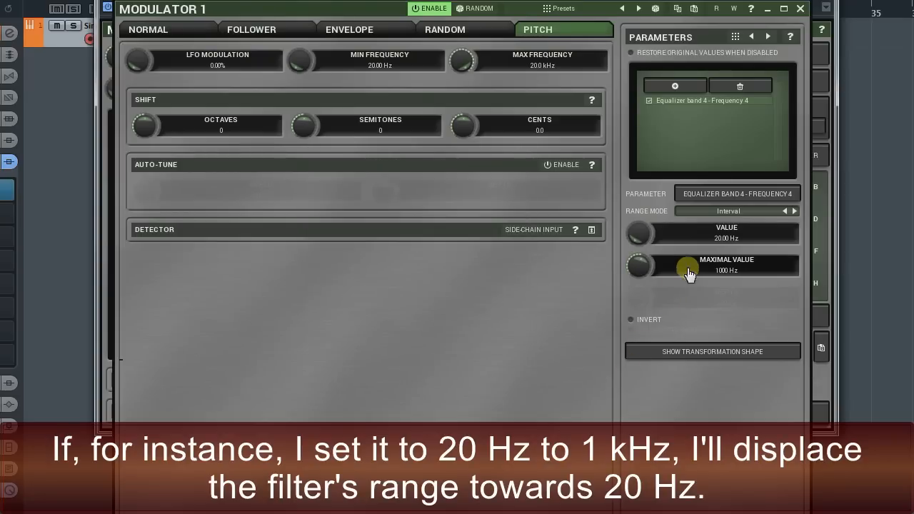
{"action": "left_click", "coordinate": [800, 10]}
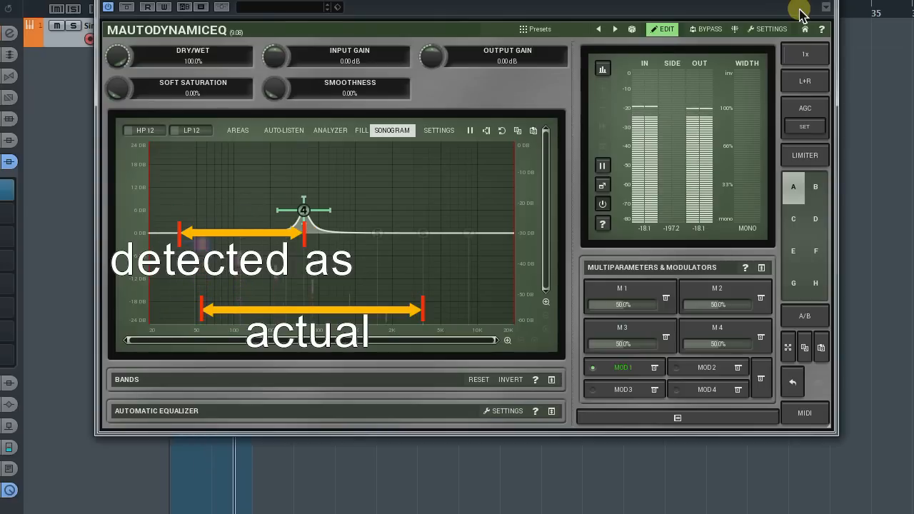
Set the range of Modulator 1's band 4 frequency parameter to a value of 100 Hz and a maximal value of 5 kHz.
{"action": "left_click", "coordinate": [623, 367]}
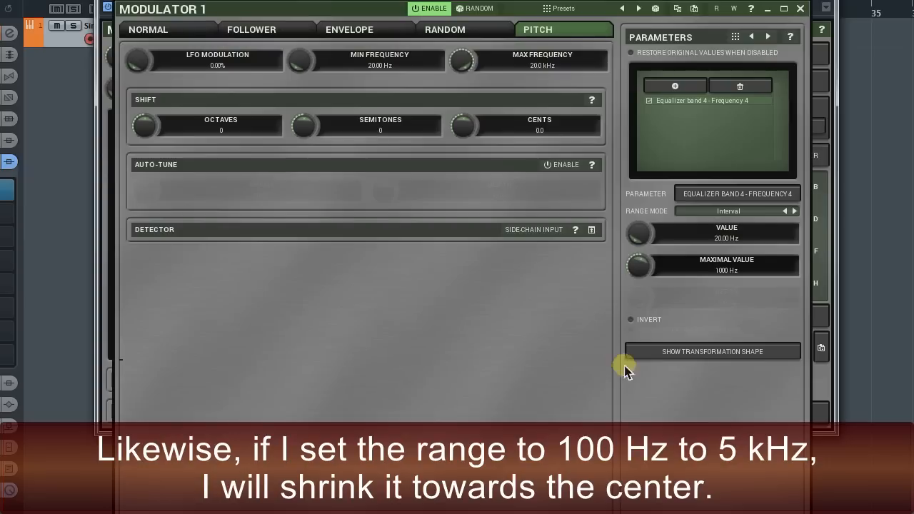
{"action": "double_click", "coordinate": [710, 246]}
{"action": "type", "text": "1"}
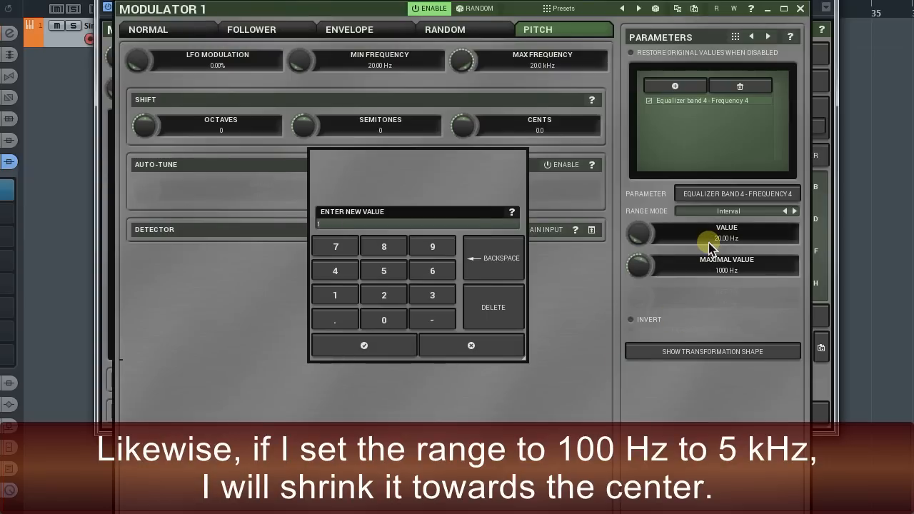
{"action": "type", "text": "00"}
{"action": "key", "text": "Return"}
{"action": "double_click", "coordinate": [710, 277]}
{"action": "type", "text": "50"}
{"action": "key", "text": "Return"}
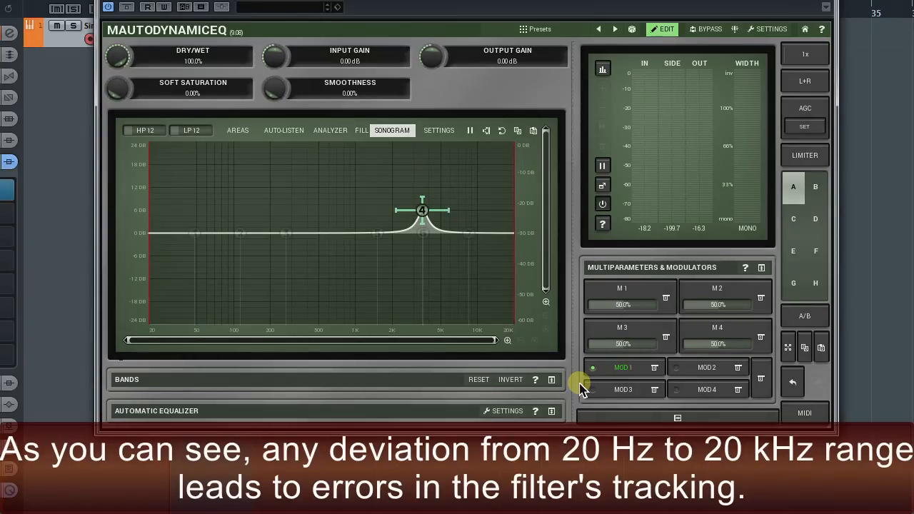
Set Modulator 1's pitch Min Frequency to 100 Hz and Max Frequency to 5000 Hz, and return to the equalizer.
{"action": "left_click", "coordinate": [621, 370]}
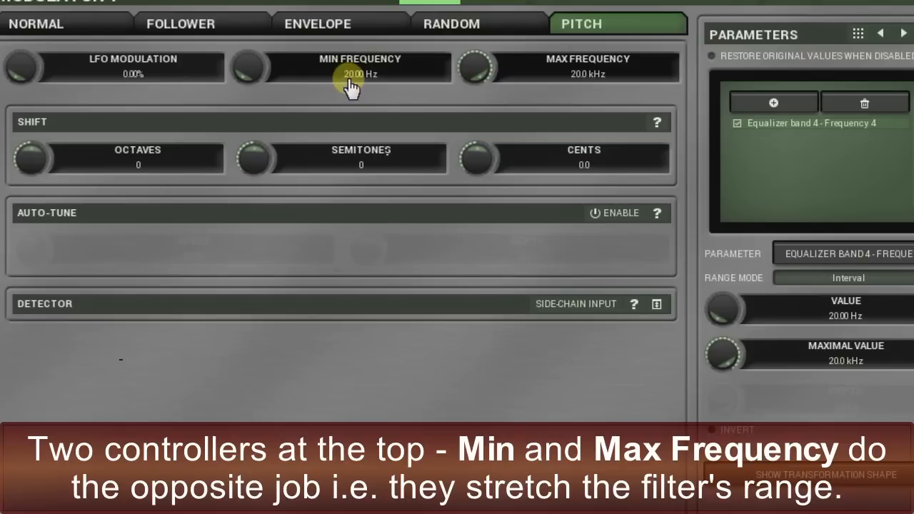
{"action": "left_click", "coordinate": [351, 85]}
{"action": "type", "text": "100"}
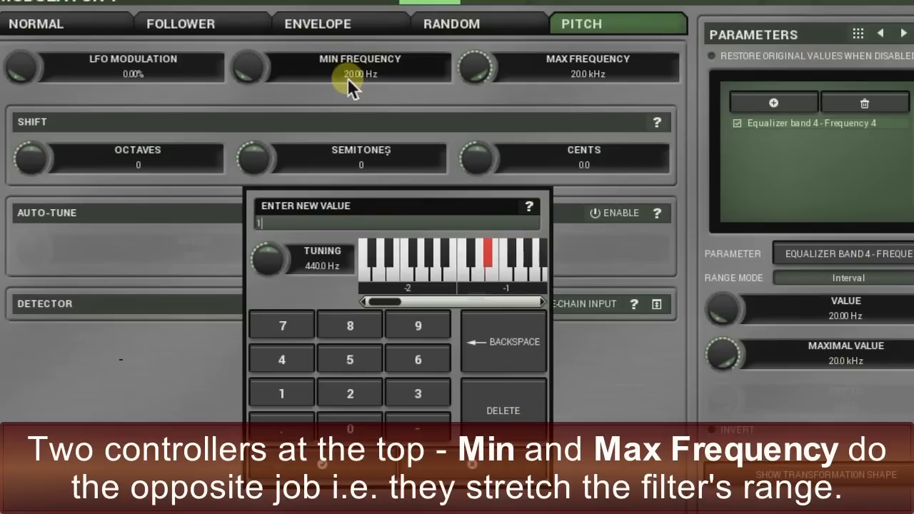
{"action": "key", "text": "Return"}
{"action": "left_click", "coordinate": [562, 76]}
{"action": "type", "text": "5000"}
{"action": "key", "text": "Return"}
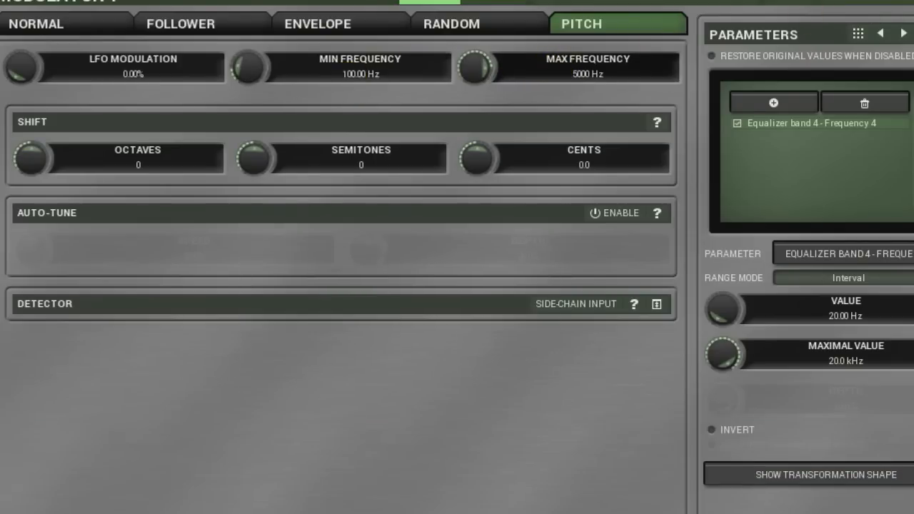
{"action": "left_click", "coordinate": [875, 10]}
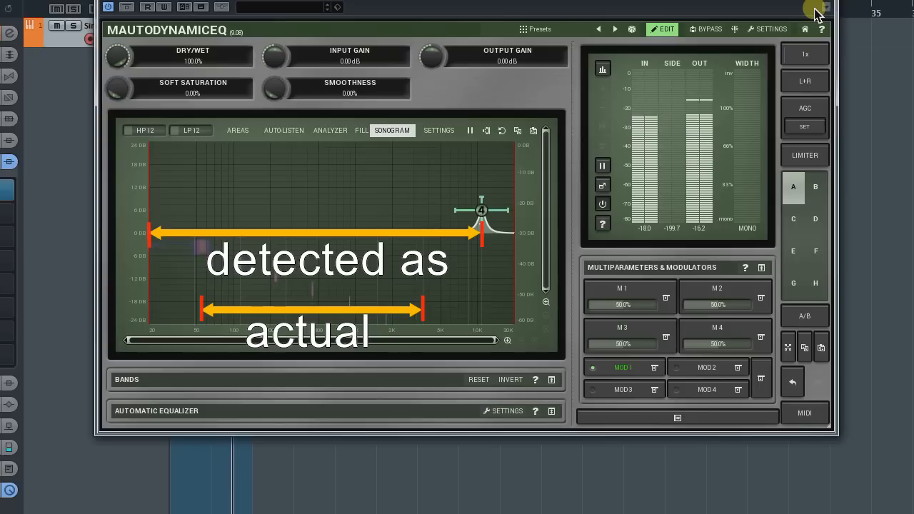
Match the band 4 frequency parameter to the pitch range with a value of 100 Hz and a maximal value of 5000 Hz.
{"action": "left_click", "coordinate": [612, 368]}
{"action": "double_click", "coordinate": [737, 246]}
{"action": "type", "text": "100"}
{"action": "key", "text": "Return"}
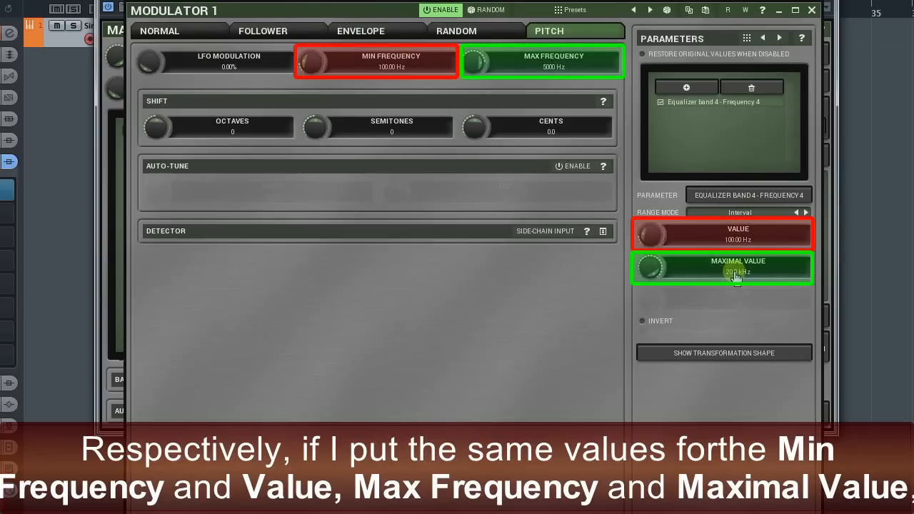
{"action": "double_click", "coordinate": [736, 278]}
{"action": "type", "text": "5000"}
{"action": "key", "text": "Return"}
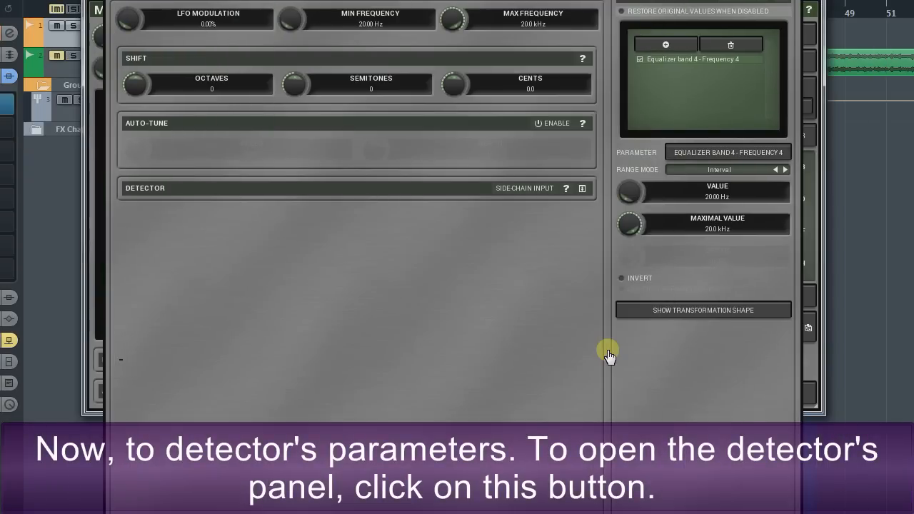
Limit the pitch detector to 493.9–830.6 Hz and play the FM Piano part to compare the filter's movement.
{"action": "left_click", "coordinate": [582, 188]}
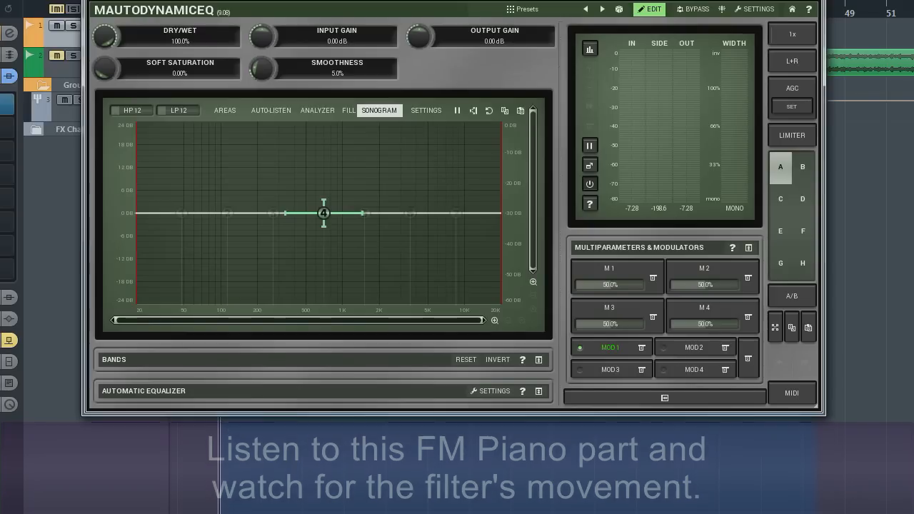
{"action": "key", "text": "space"}
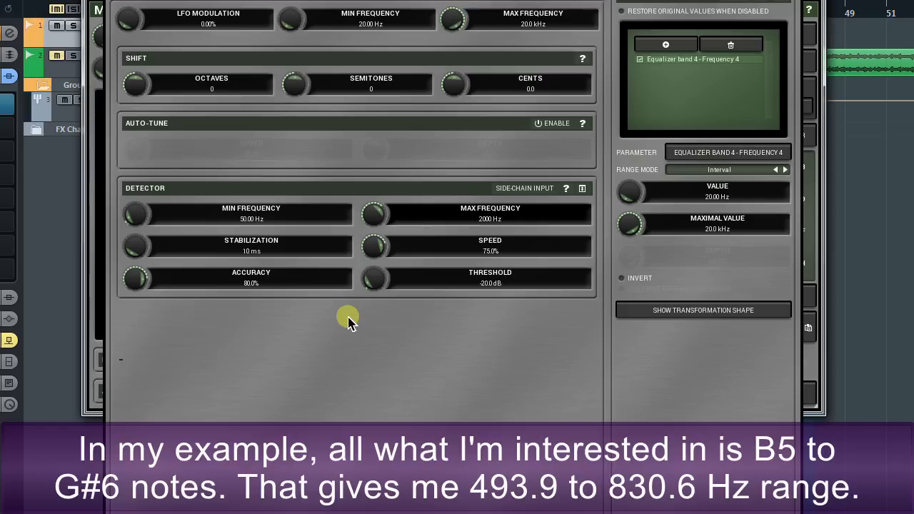
{"action": "double_click", "coordinate": [325, 225]}
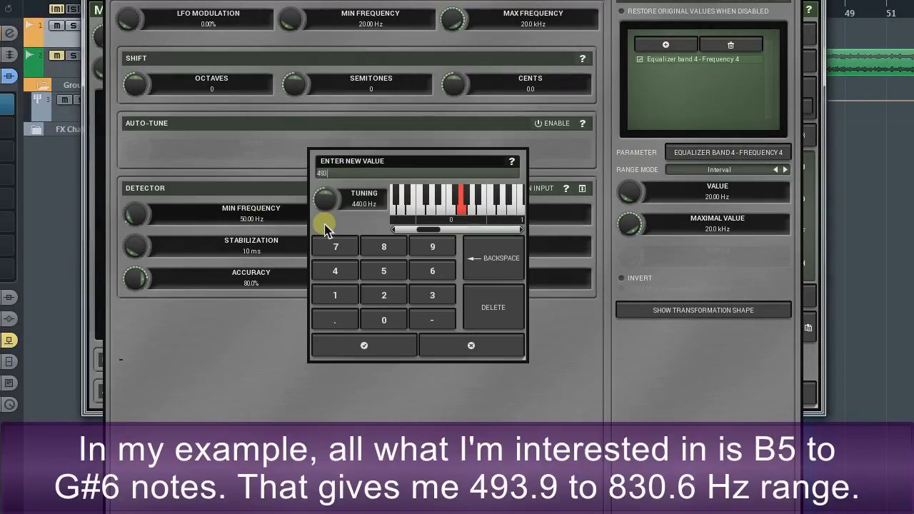
{"action": "key", "text": "Return"}
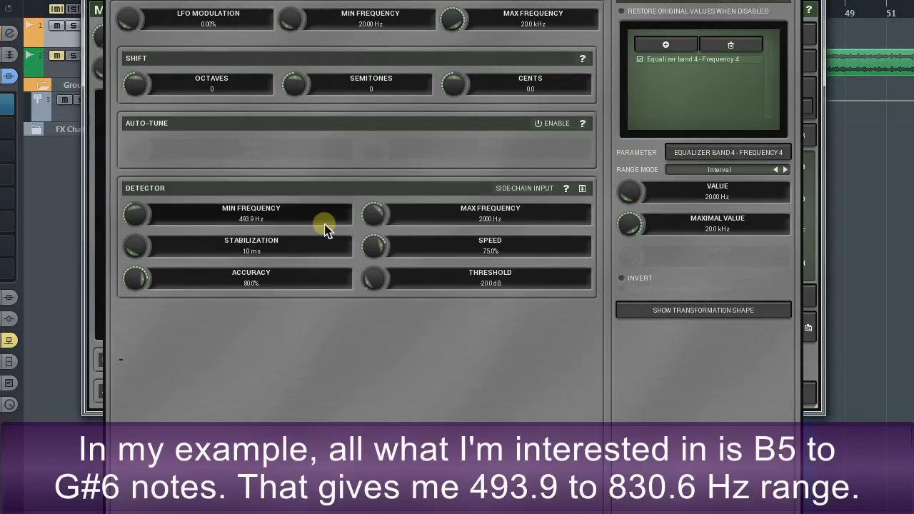
{"action": "double_click", "coordinate": [436, 220]}
{"action": "type", "text": "830"}
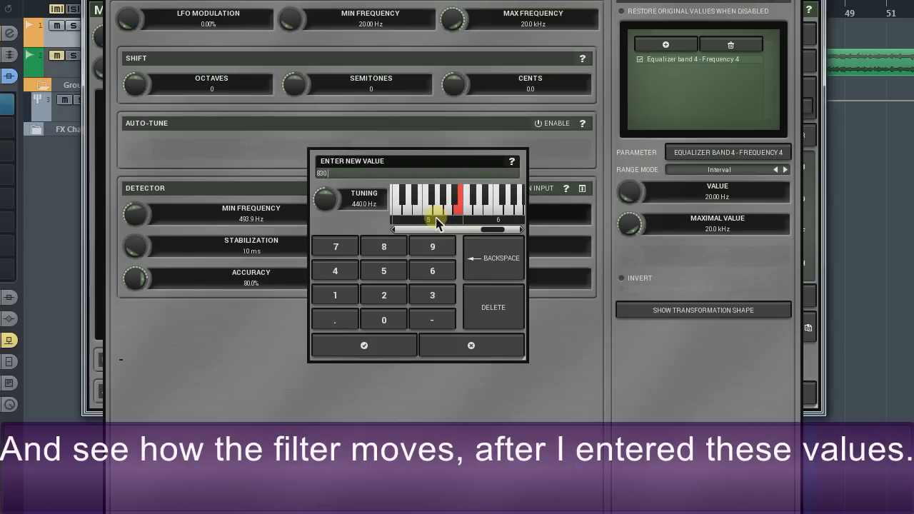
{"action": "key", "text": "Return"}
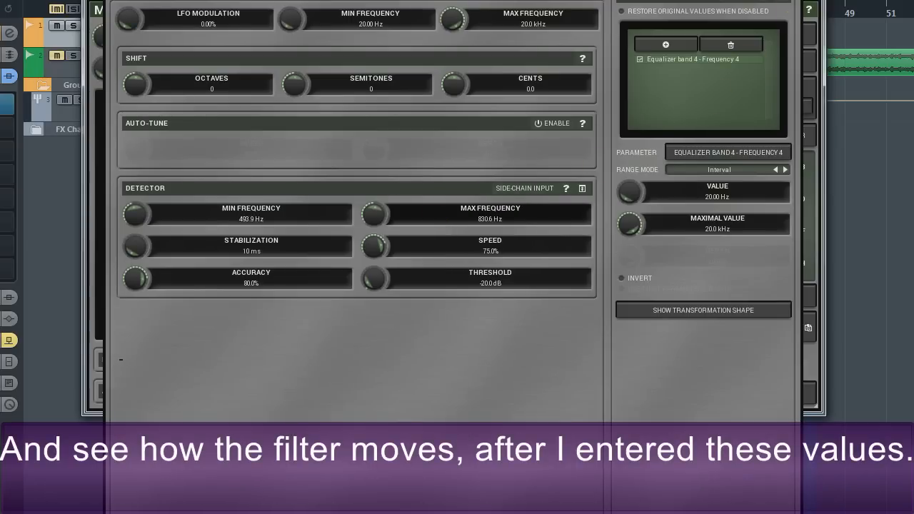
{"action": "key", "text": "Escape"}
{"action": "key", "text": "space"}
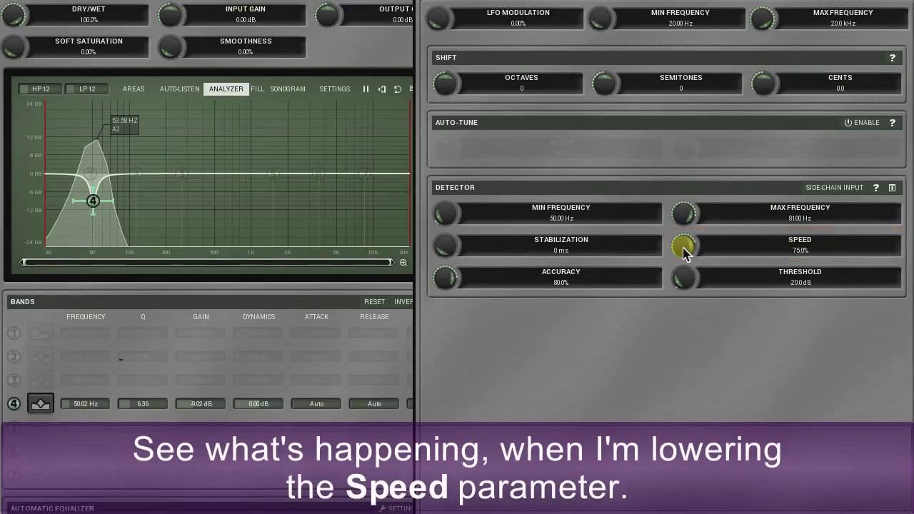
Vary the pitch detector's Speed and Stabilization during playback, including 86 ms and 70 ms stabilization and 54.2% speed.
{"action": "left_click_drag", "start_coordinate": [683, 249], "coordinate": [683, 215]}
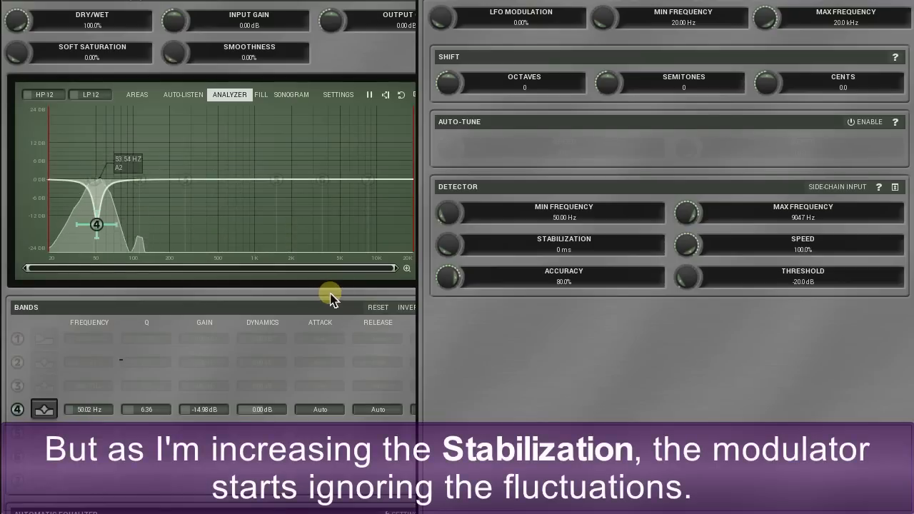
{"action": "left_click_drag", "start_coordinate": [447, 248], "coordinate": [447, 232]}
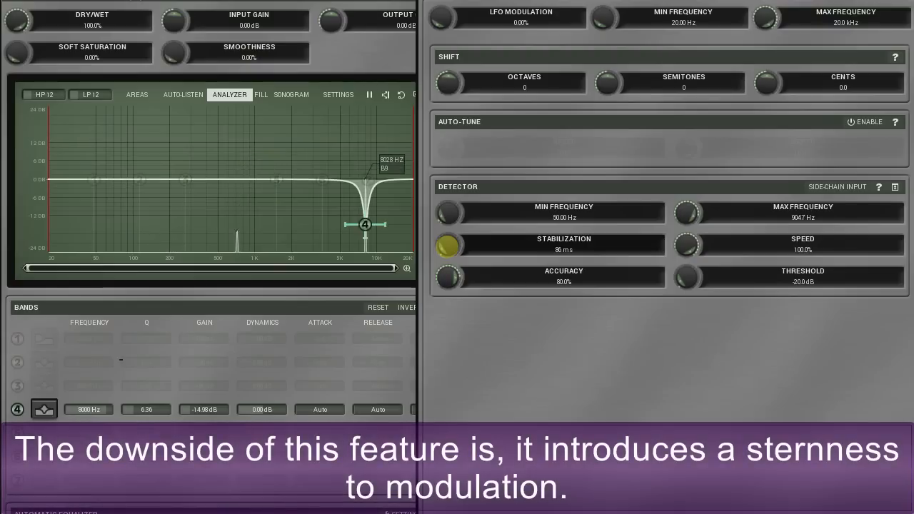
{"action": "left_click_drag", "start_coordinate": [447, 243], "coordinate": [447, 248]}
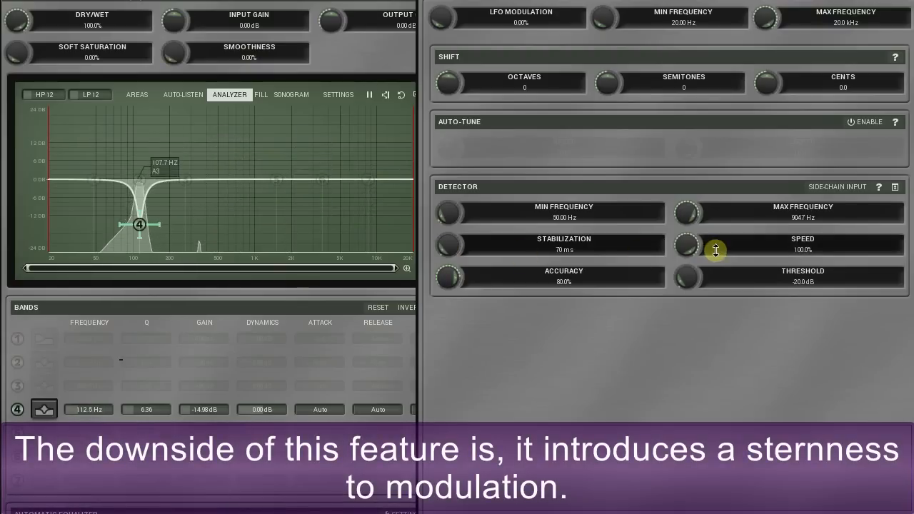
{"action": "left_click_drag", "start_coordinate": [685, 244], "coordinate": [686, 252]}
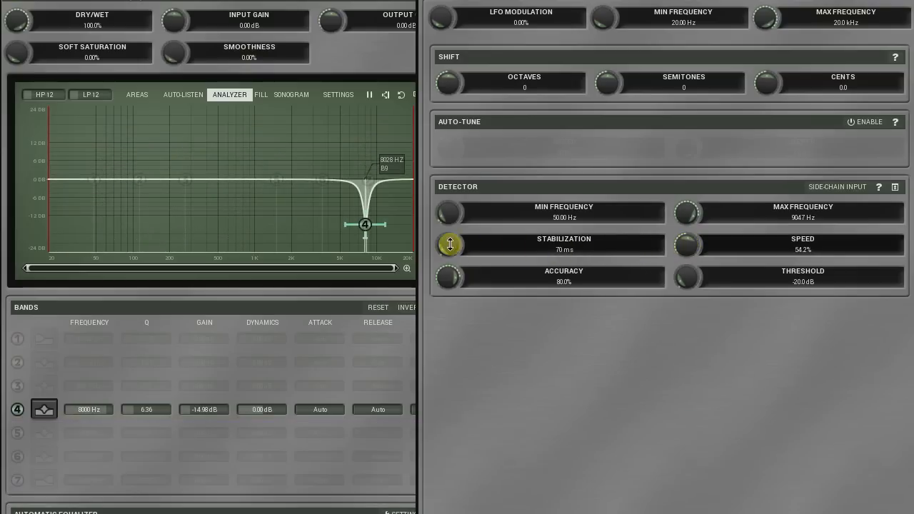
{"action": "left_click_drag", "start_coordinate": [448, 243], "coordinate": [449, 232]}
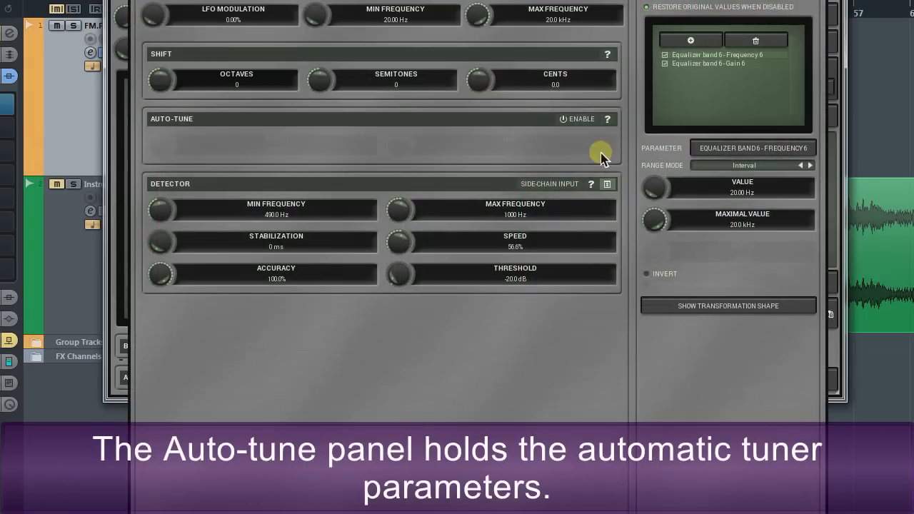
Enable Auto-Tune in the pitch modulator that controls equalizer band 6's frequency and gain.
{"action": "left_click", "coordinate": [584, 119]}
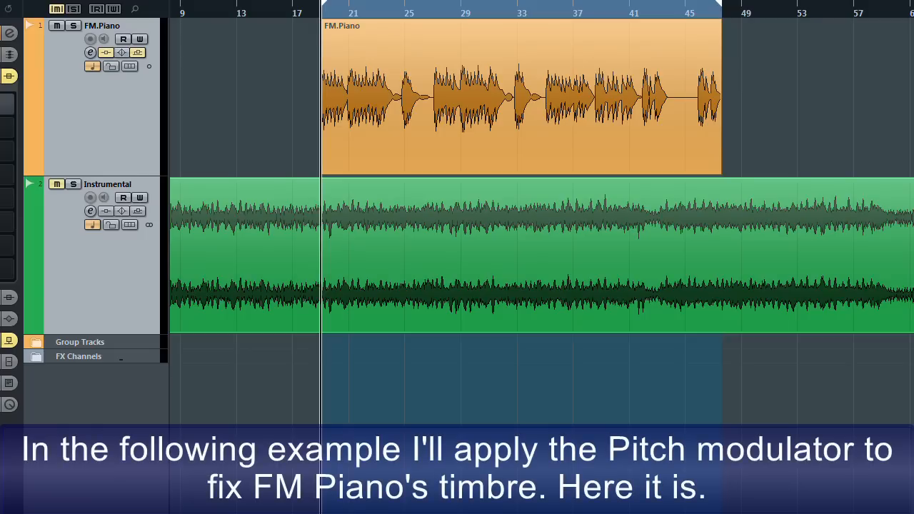
Play the FM.Piano track from the start of its clip to check how harsh the higher notes sound.
{"action": "key", "text": "space"}
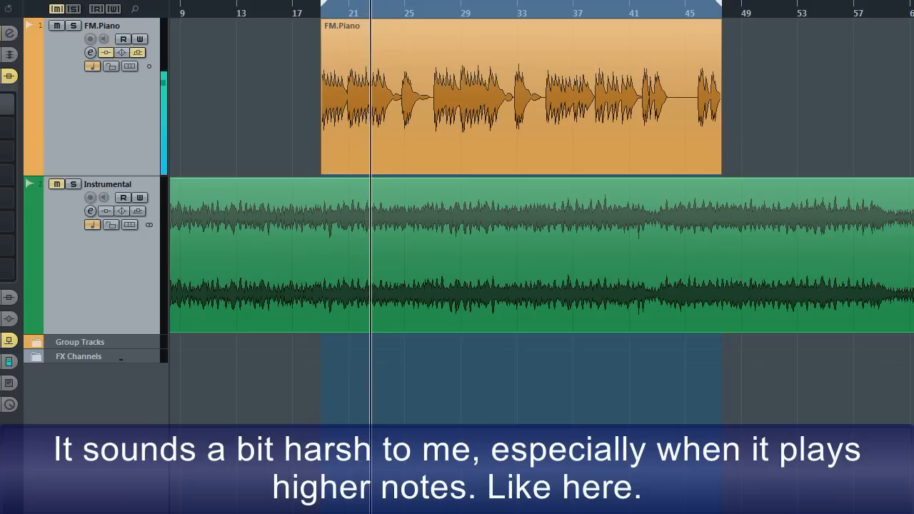
{"action": "key", "text": "space"}
{"action": "left_click", "coordinate": [321, 173]}
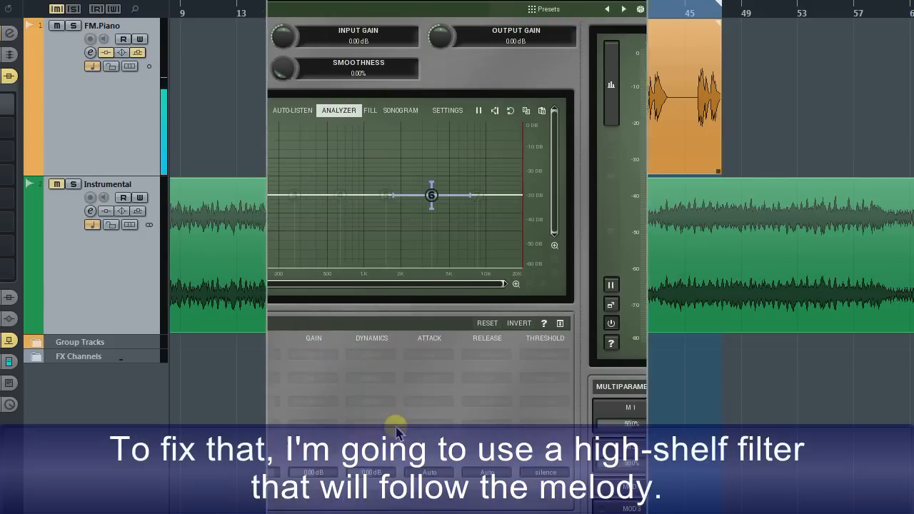
Change equalizer band 6 to the non-resonant High-Shelf filter type.
{"action": "left_click", "coordinate": [152, 475]}
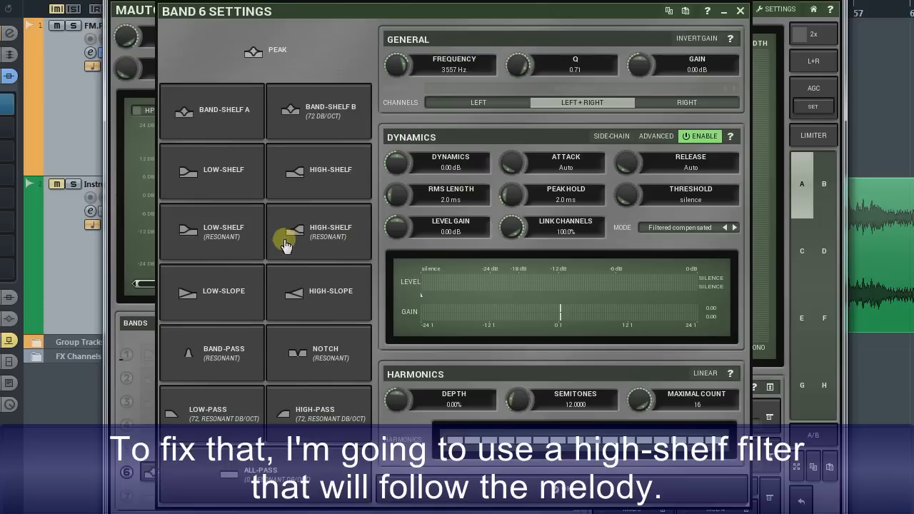
{"action": "left_click", "coordinate": [320, 187]}
{"action": "left_click", "coordinate": [468, 494]}
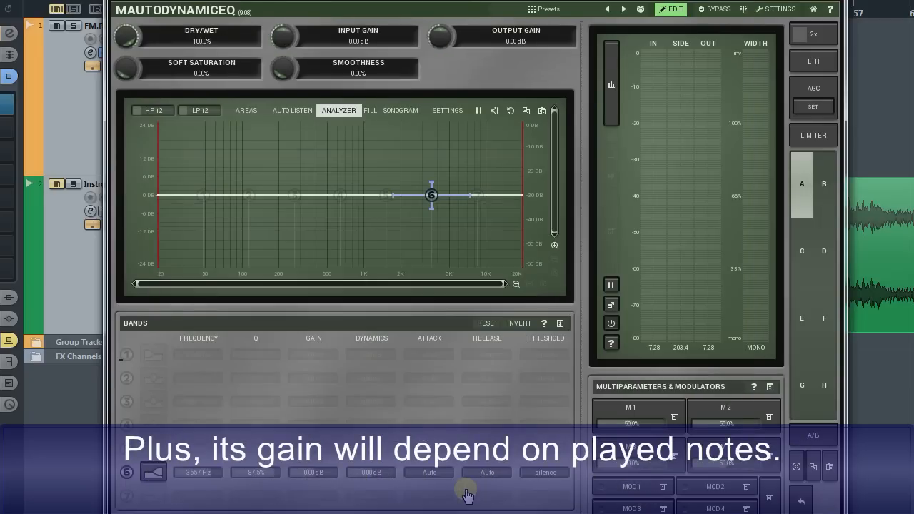
Assign band 6's frequency, ranging from 20 Hz to 20 kHz, and its gain, ranging into a cut, to modulator 1 by recording their movements.
{"action": "left_click", "coordinate": [663, 489]}
{"action": "left_click", "coordinate": [704, 500]}
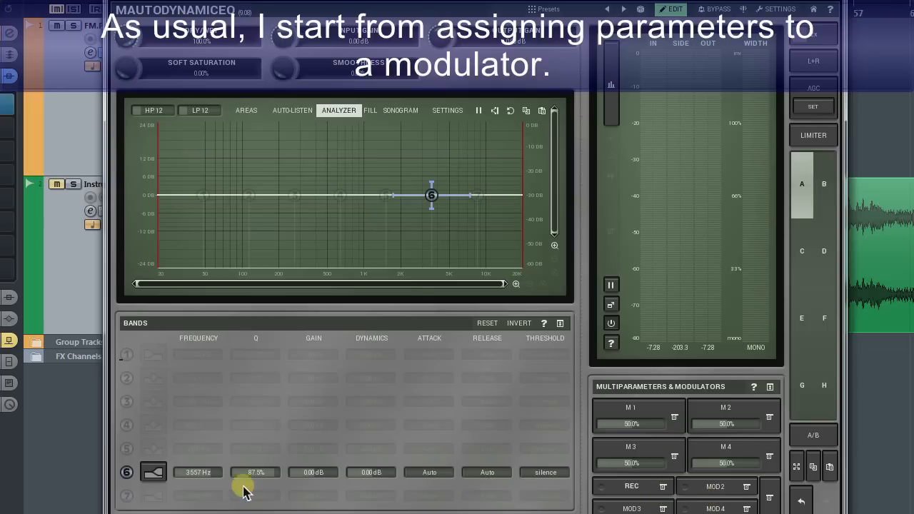
{"action": "left_click_drag", "start_coordinate": [216, 474], "coordinate": [216, 485]}
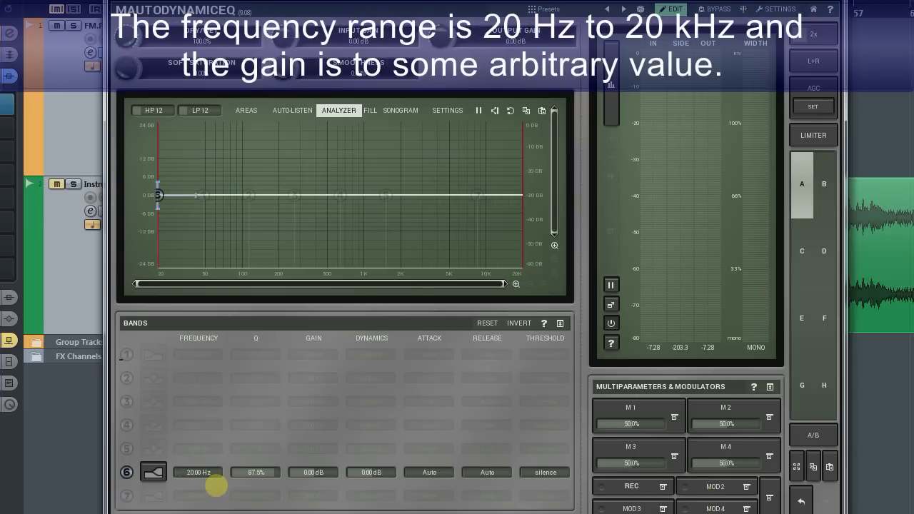
{"action": "left_click_drag", "start_coordinate": [326, 474], "coordinate": [328, 475]}
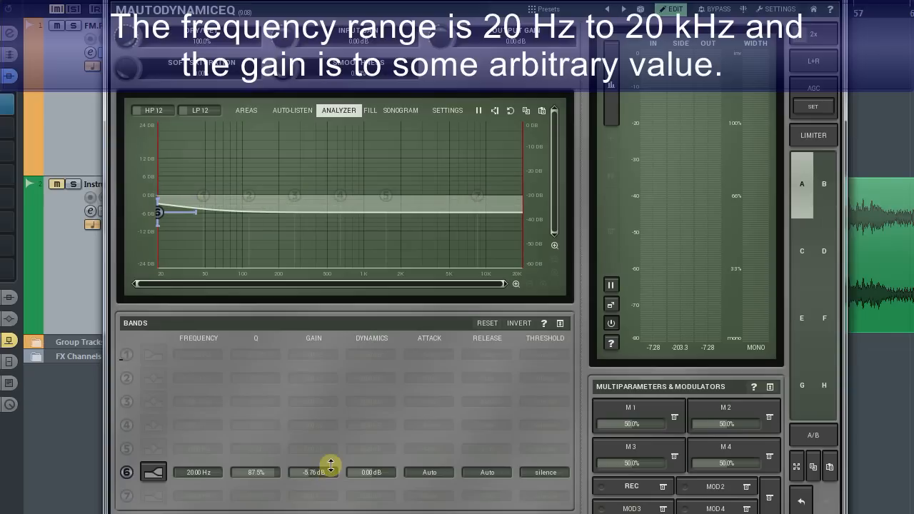
{"action": "left_click", "coordinate": [623, 490]}
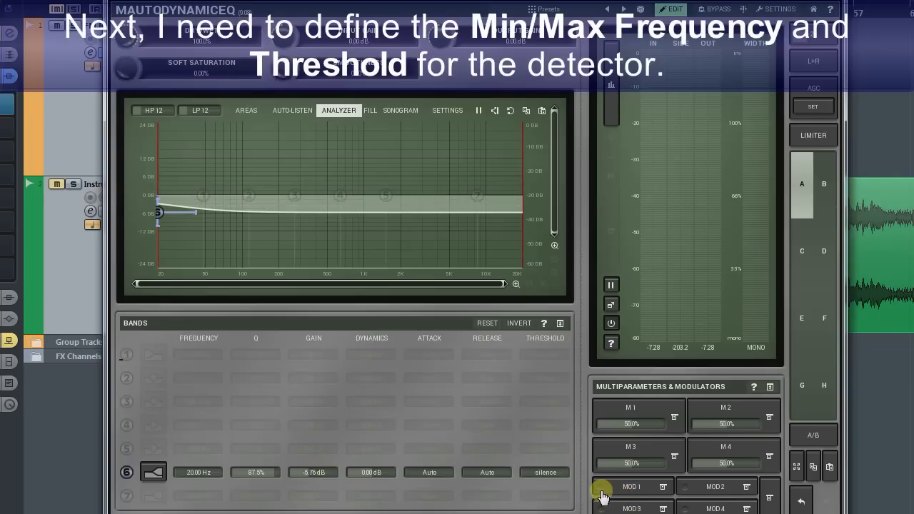
Play the piano part to find its note range and limit modulator 1's pitch detector to 490–1000 Hz.
{"action": "left_click", "coordinate": [632, 490]}
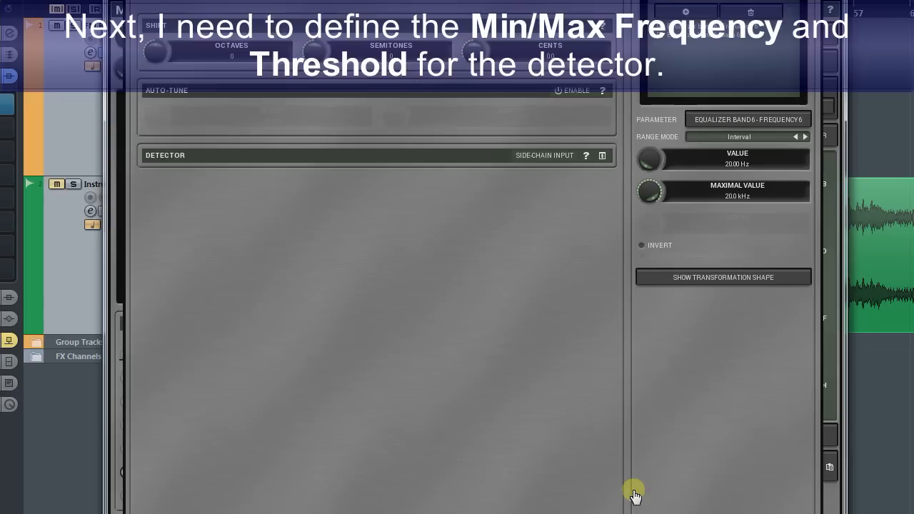
{"action": "left_click", "coordinate": [602, 156]}
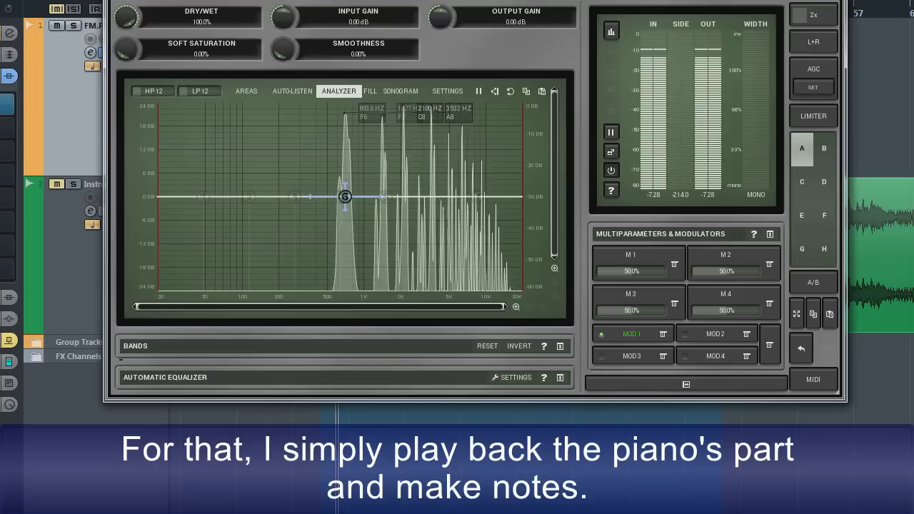
{"action": "left_click", "coordinate": [633, 334]}
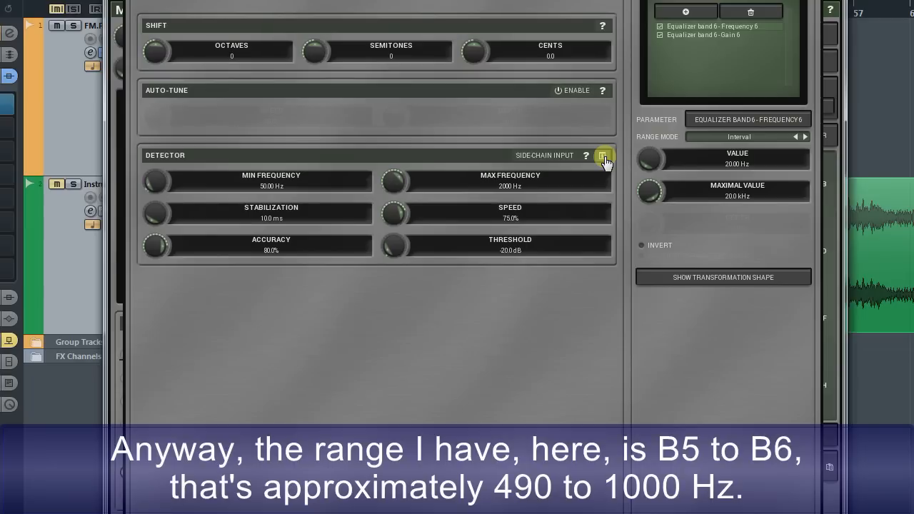
{"action": "double_click", "coordinate": [321, 189]}
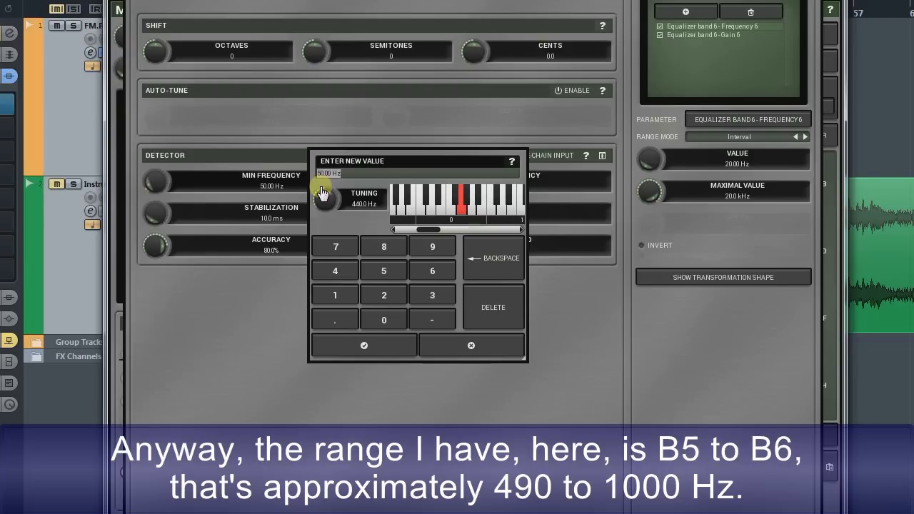
{"action": "key", "text": "Return"}
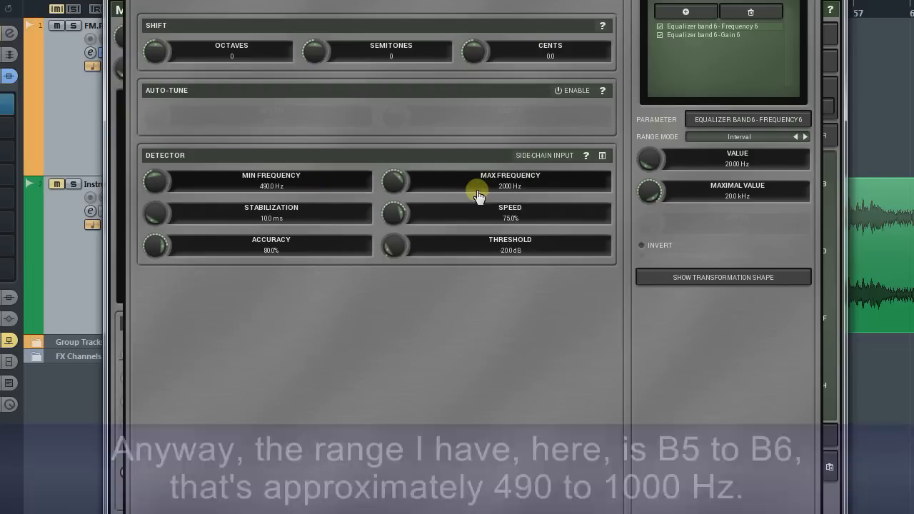
{"action": "double_click", "coordinate": [478, 194]}
{"action": "type", "text": "1000"}
{"action": "key", "text": "Return"}
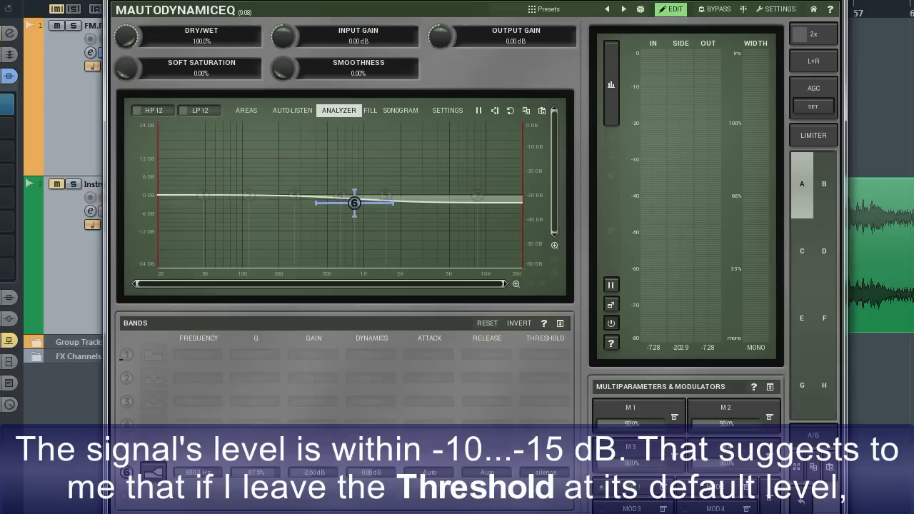
Play the FM Piano part to check its level against the detector settings and watch the high-shelf filter follow the melody.
{"action": "key", "text": "space"}
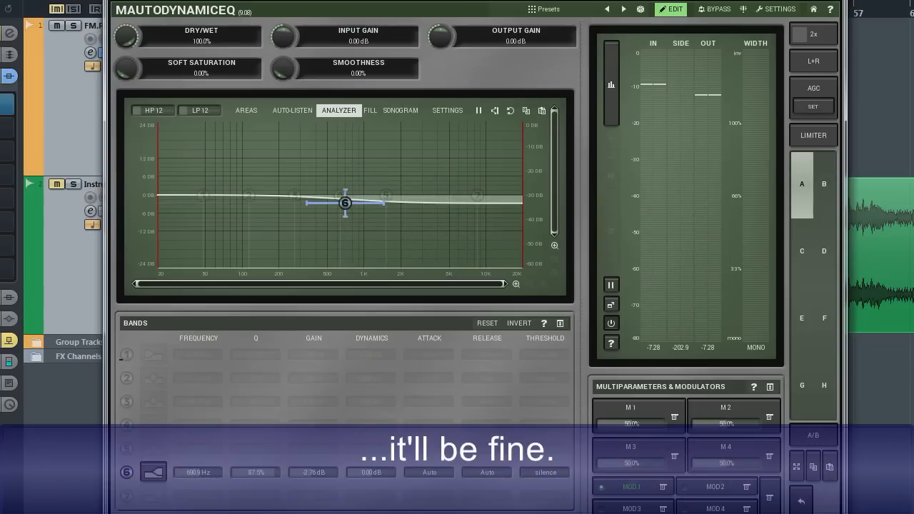
{"action": "left_click", "coordinate": [646, 488]}
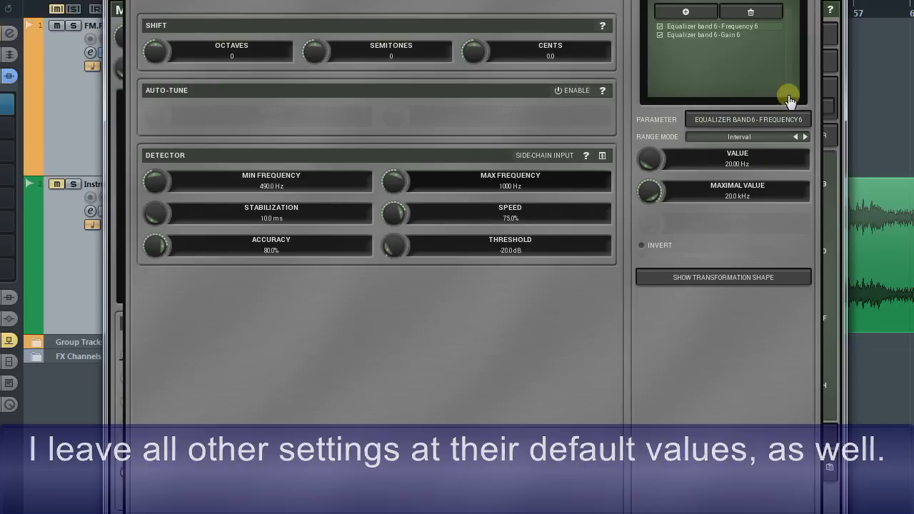
{"action": "key", "text": "Escape"}
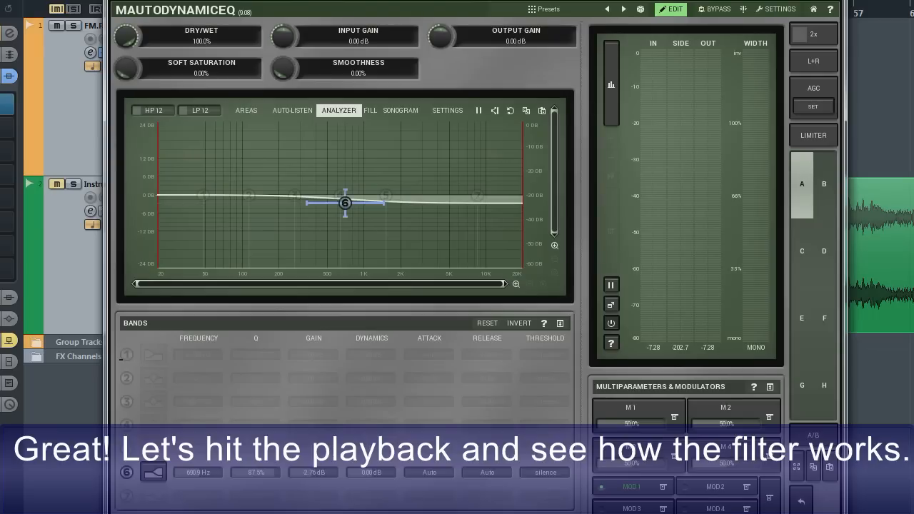
{"action": "key", "text": "space"}
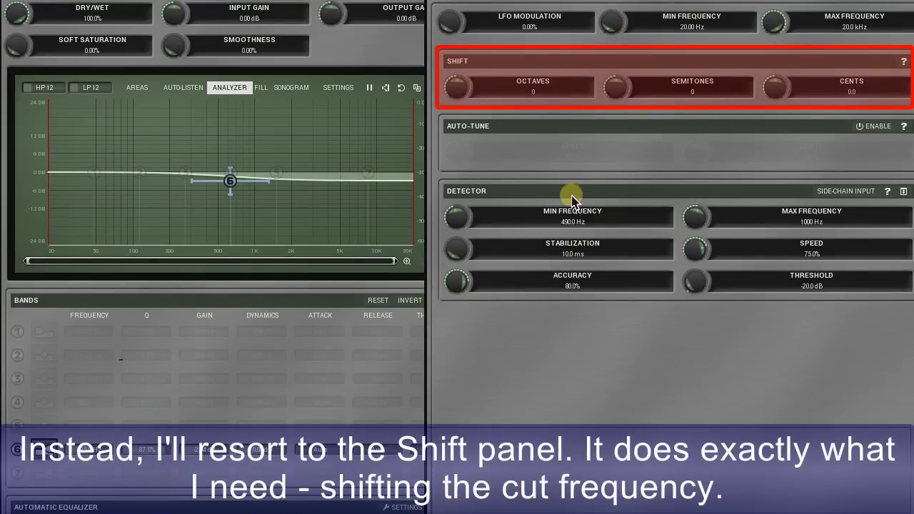
Shift the modulated cut frequency up by one octave and raise the semitone offset.
{"action": "left_click_drag", "start_coordinate": [614, 90], "coordinate": [614, 90]}
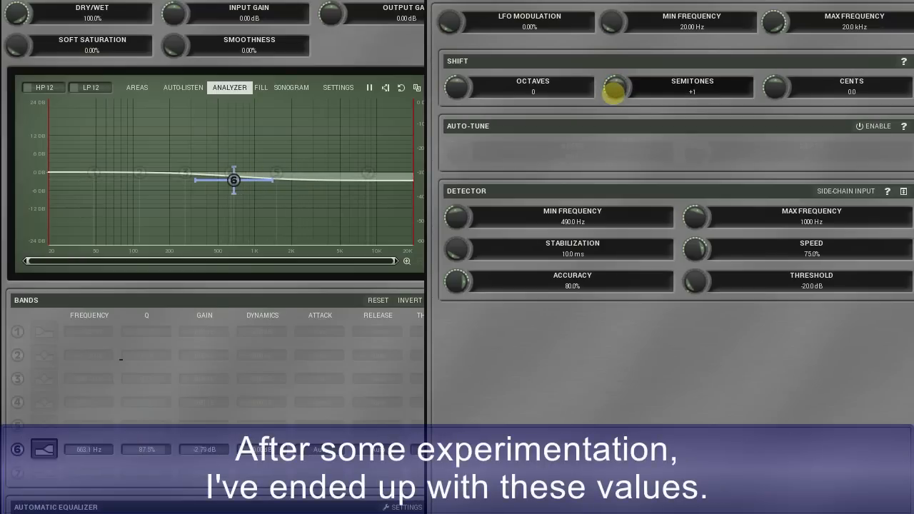
{"action": "left_click", "coordinate": [543, 98]}
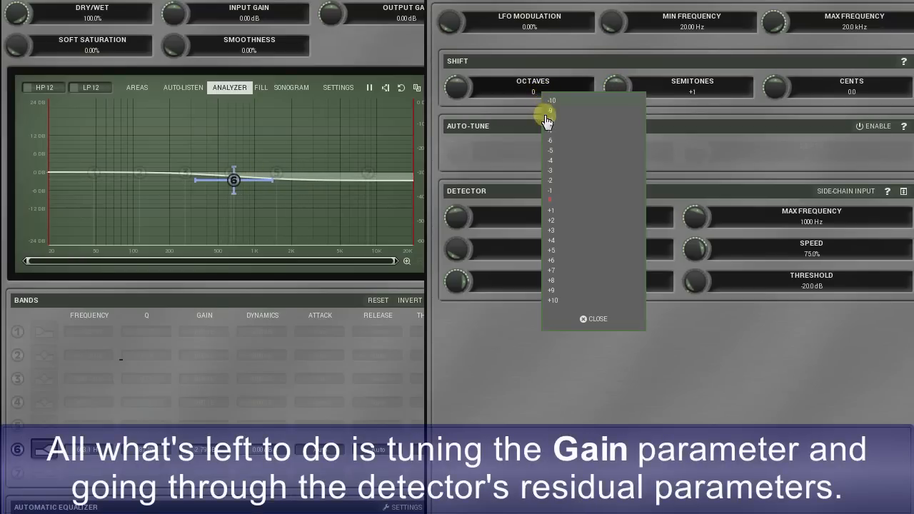
{"action": "left_click", "coordinate": [559, 212]}
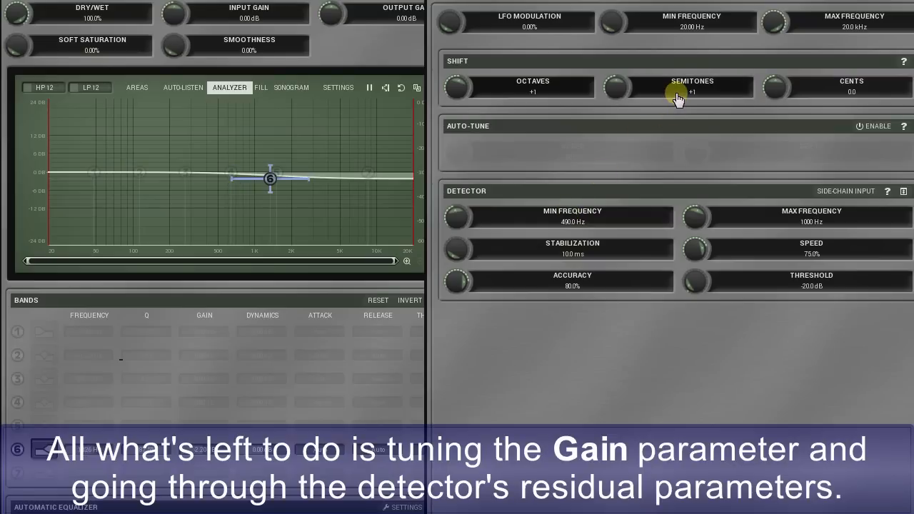
{"action": "left_click", "coordinate": [678, 99]}
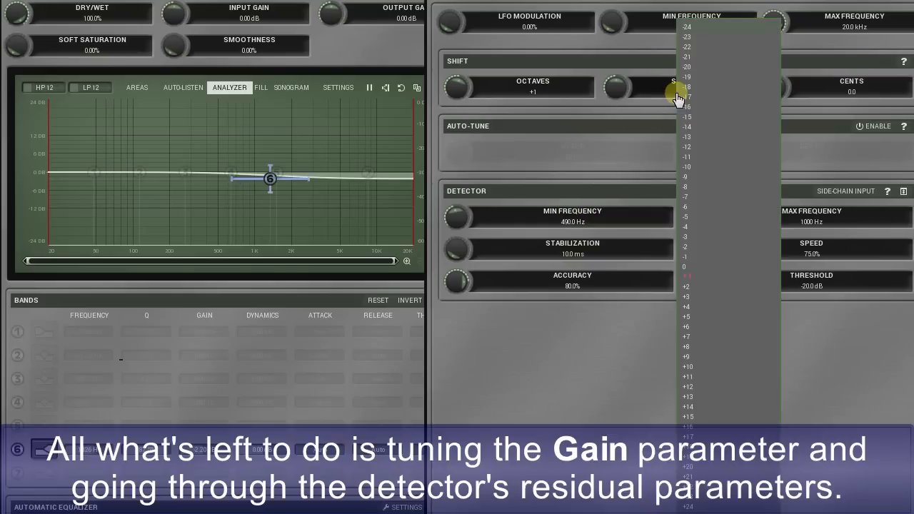
{"action": "left_click", "coordinate": [705, 320]}
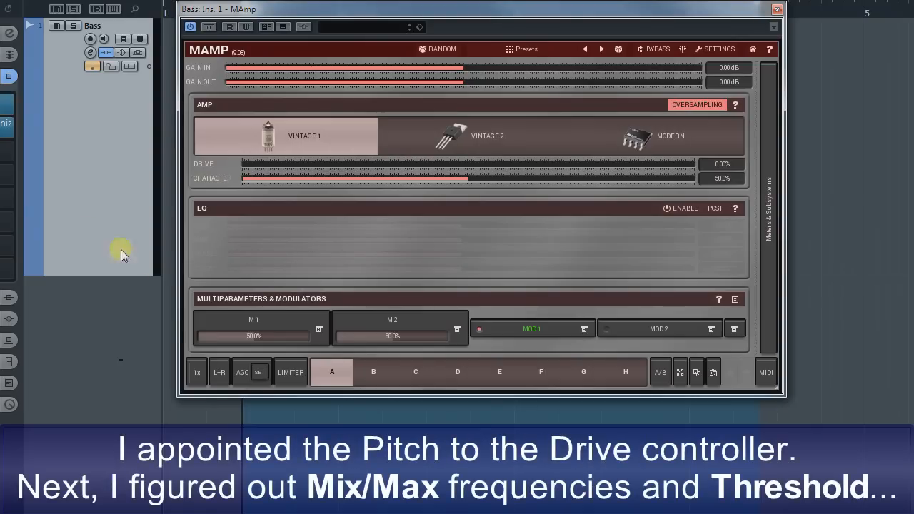
Switch to MAmp on the Bass track, examine the Drive pitch modulator with its transformation shape, and compare the bypassed and processed sound.
{"action": "left_click", "coordinate": [527, 330]}
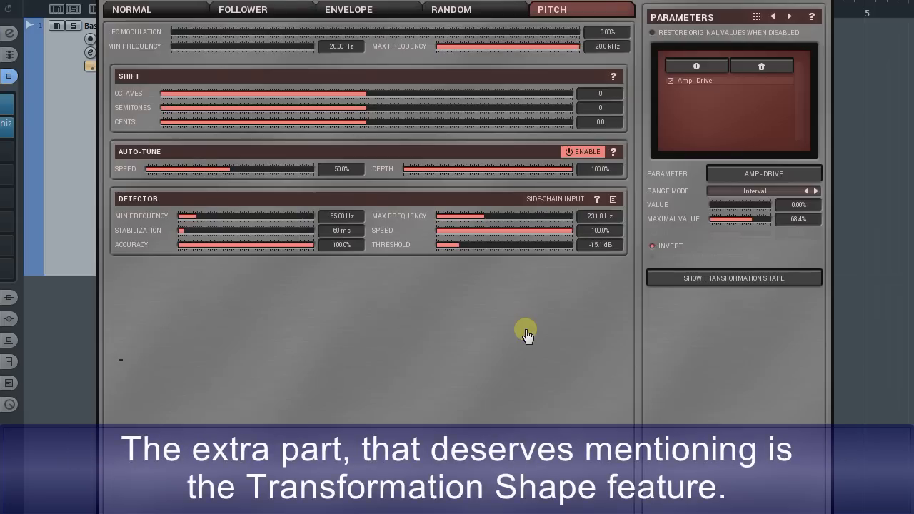
{"action": "left_click", "coordinate": [736, 282]}
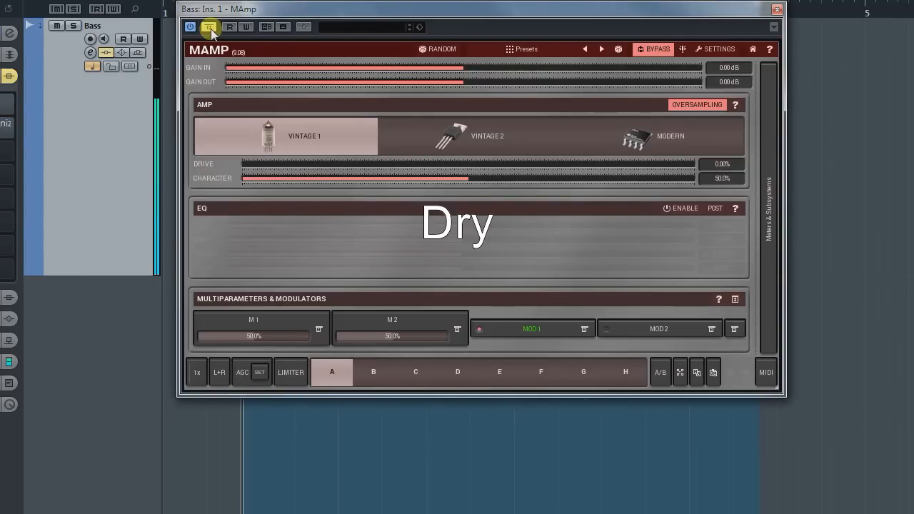
{"action": "left_click", "coordinate": [211, 29]}
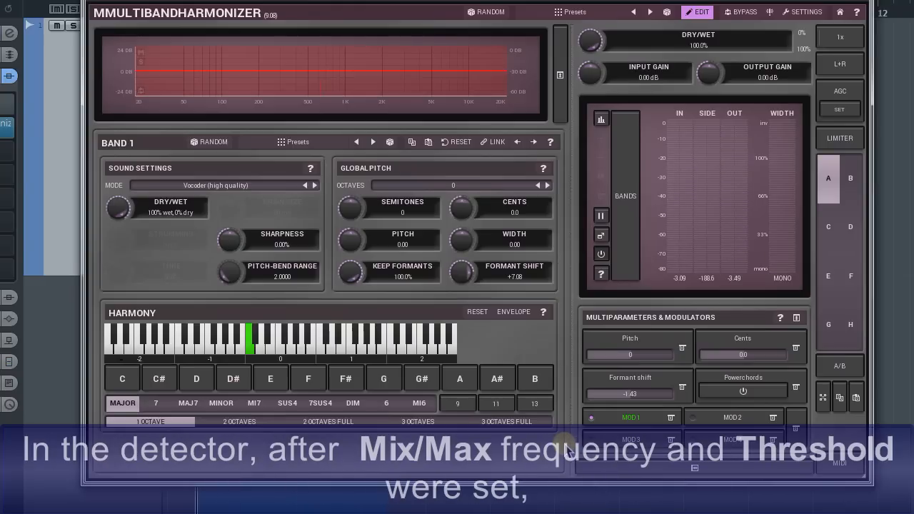
Switch to MMultiBandHarmonizer, examine the Formant shift pitch modulator with its transformation shape, and compare the bypassed and processed sound.
{"action": "left_click", "coordinate": [626, 417]}
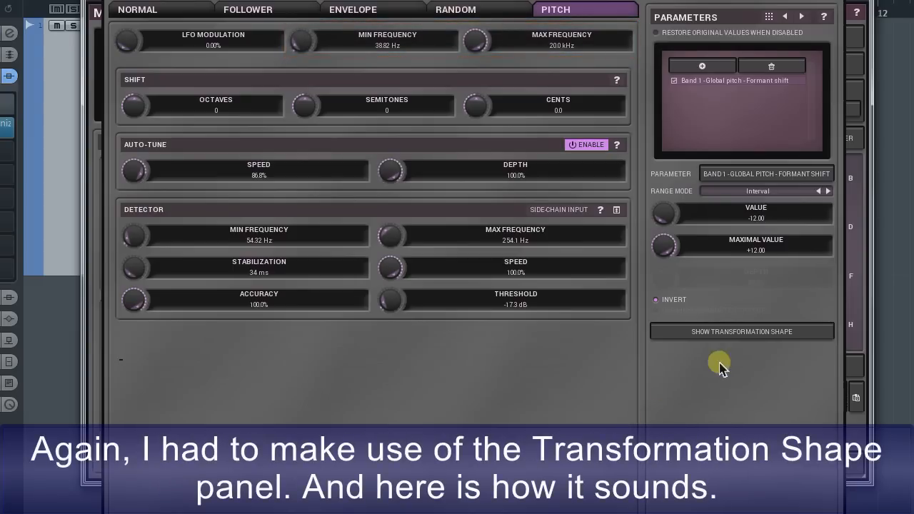
{"action": "left_click", "coordinate": [747, 337]}
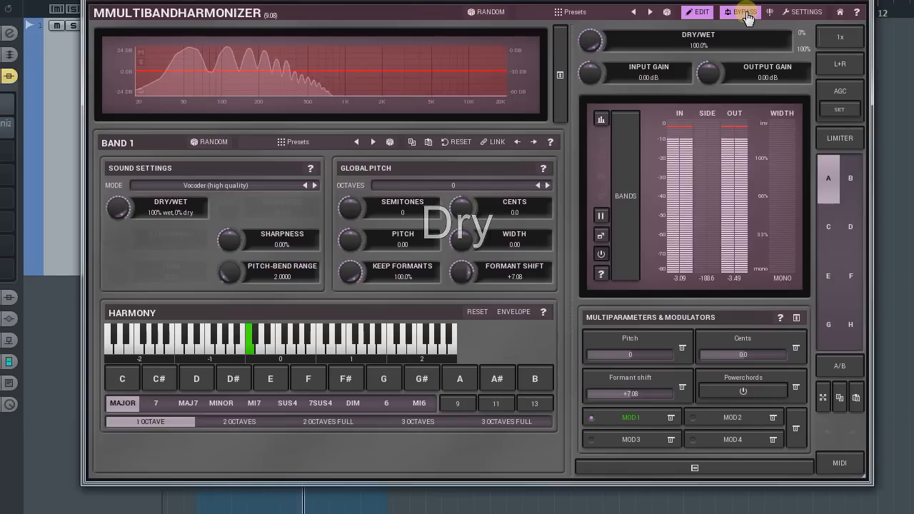
{"action": "left_click", "coordinate": [747, 17]}
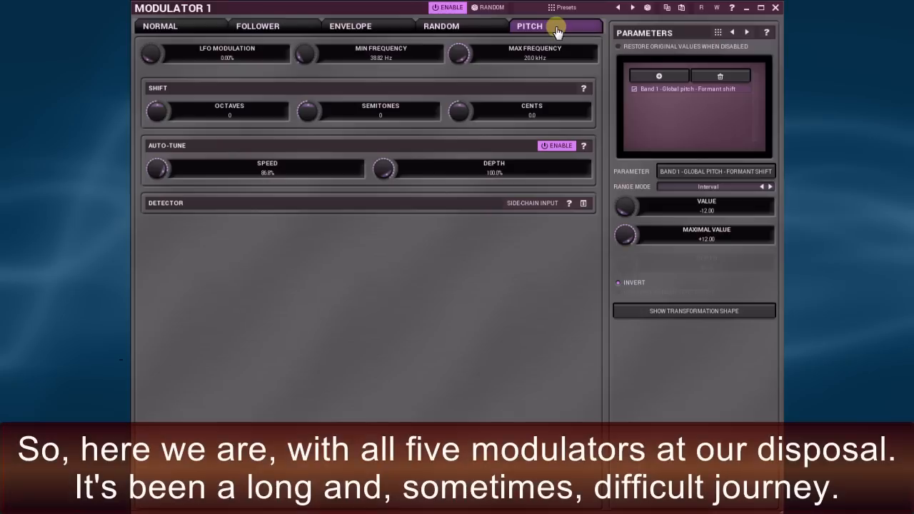
Review modulator 1's Random, Envelope, Follower and Normal modes in turn.
{"action": "left_click", "coordinate": [487, 30]}
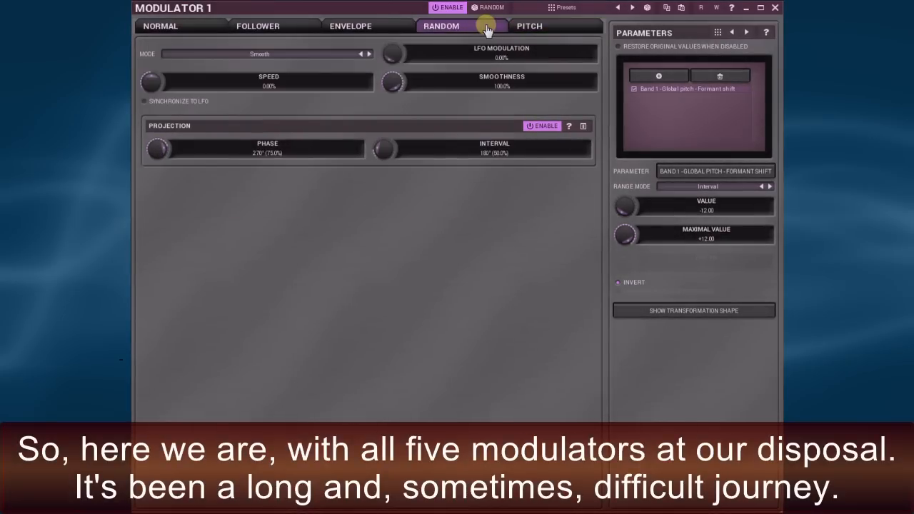
{"action": "left_click", "coordinate": [394, 26]}
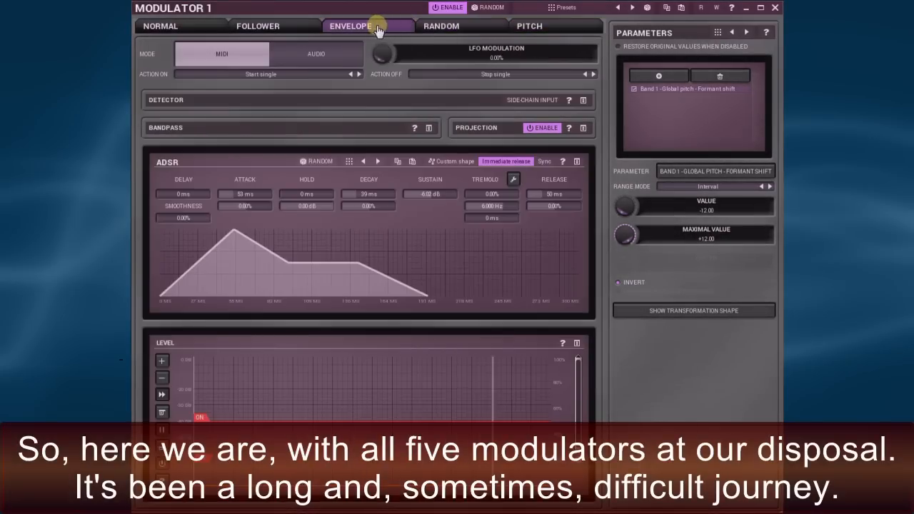
{"action": "left_click", "coordinate": [301, 27]}
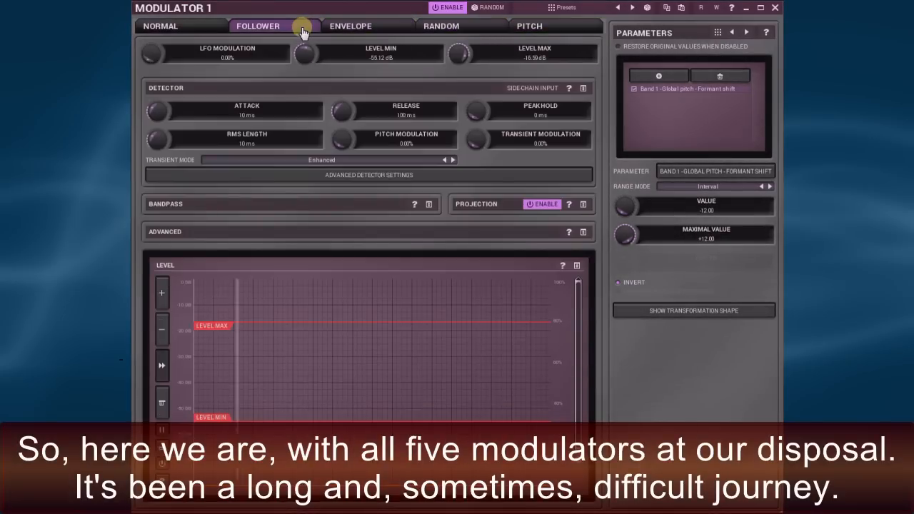
{"action": "left_click", "coordinate": [211, 33]}
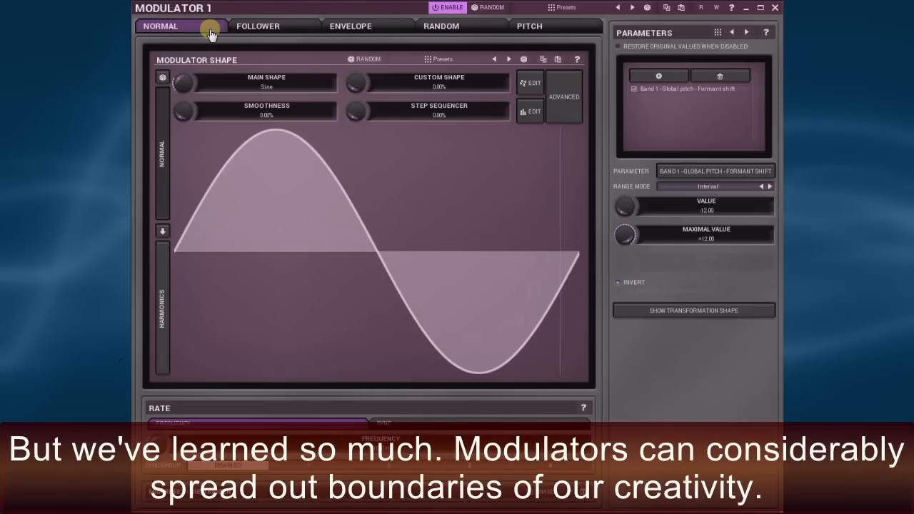